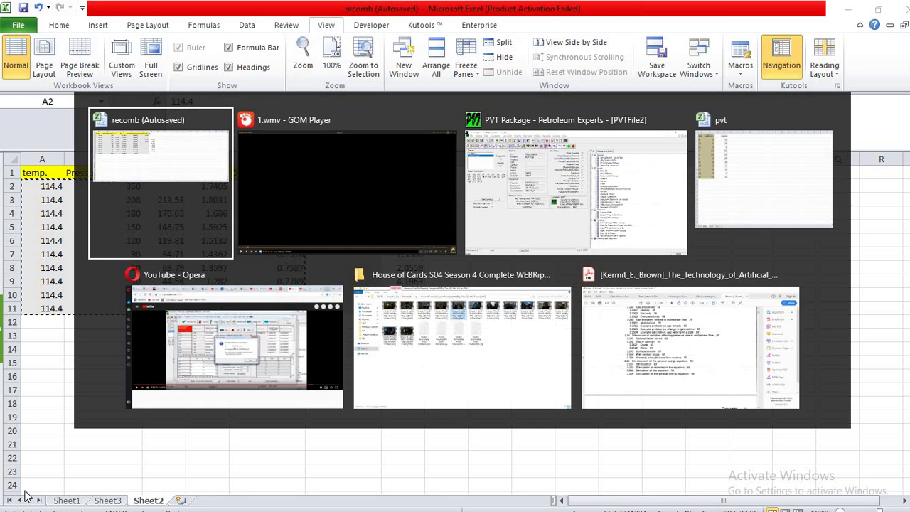
Switch to the PVT Package and set both the input and output units of Density (PVTP) to g/cc.
{"action": "key", "text": "Tab"}
{"action": "key", "text": "Tab"}
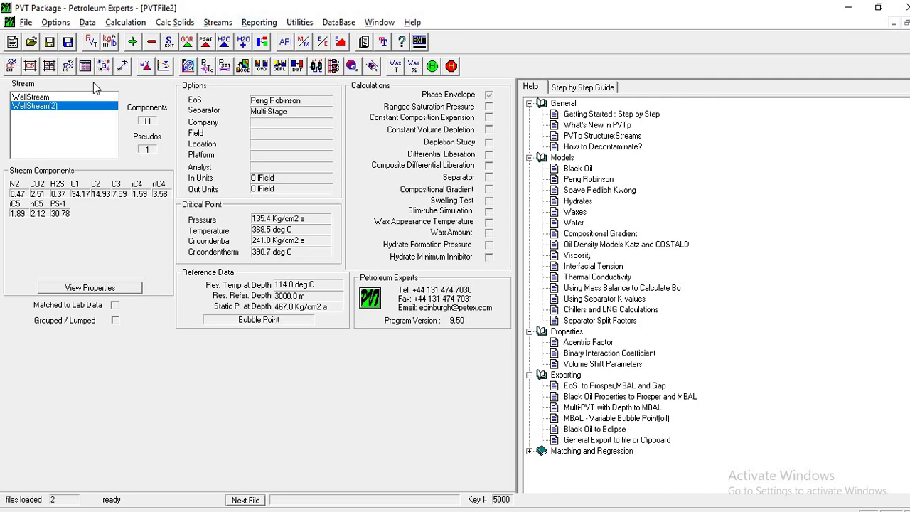
{"action": "left_click", "coordinate": [110, 44]}
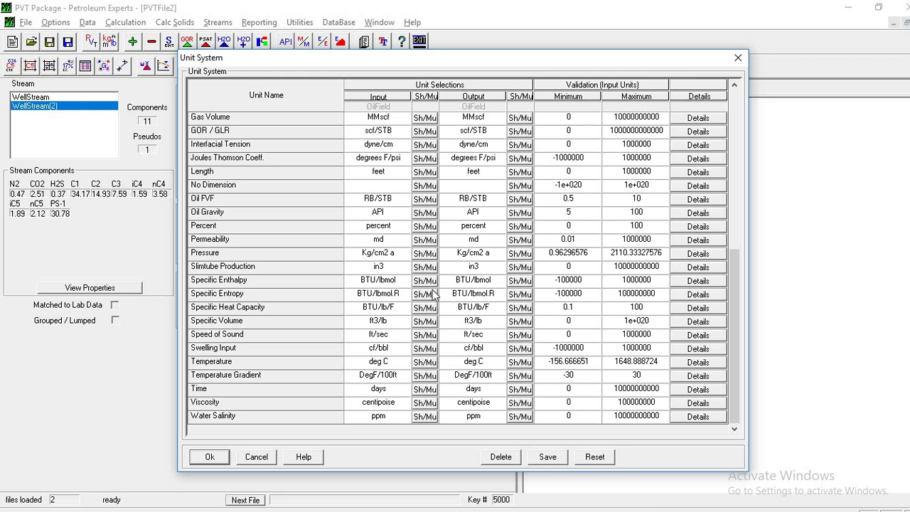
{"action": "left_click_drag", "start_coordinate": [739, 297], "coordinate": [720, 199]}
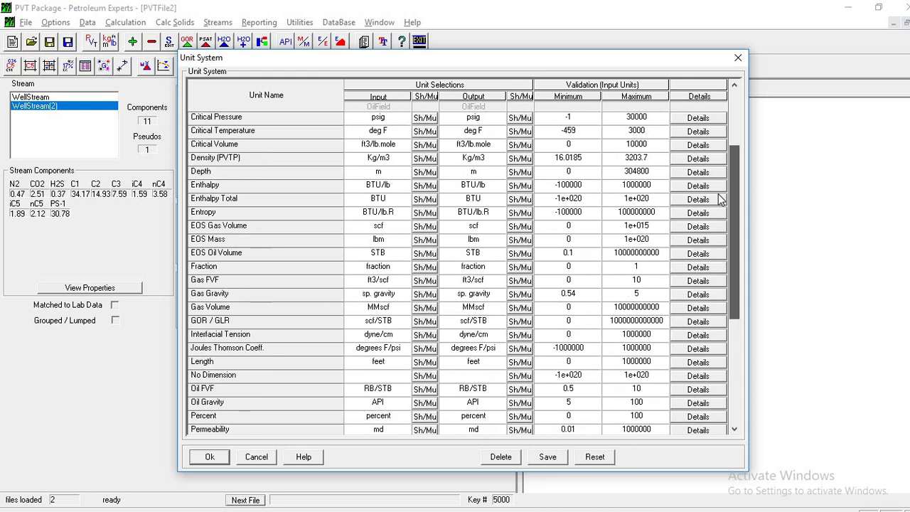
{"action": "left_click", "coordinate": [373, 158]}
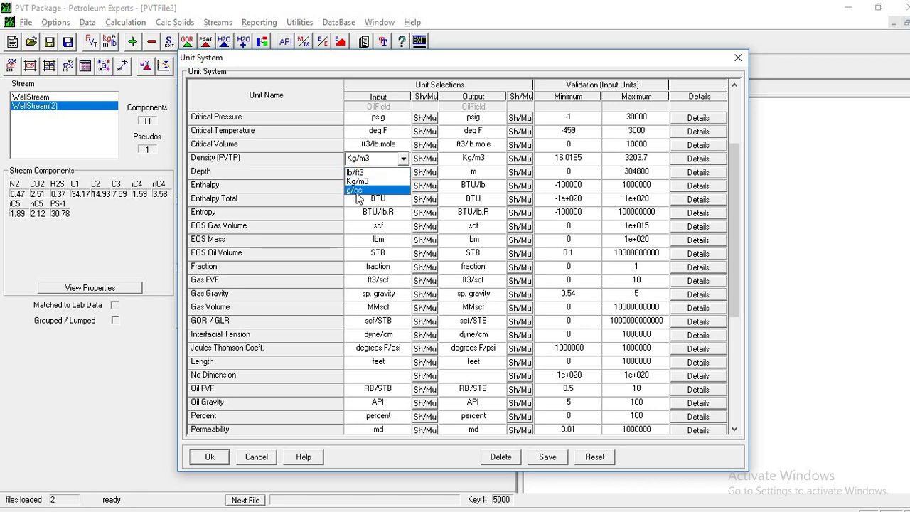
{"action": "left_click", "coordinate": [357, 190]}
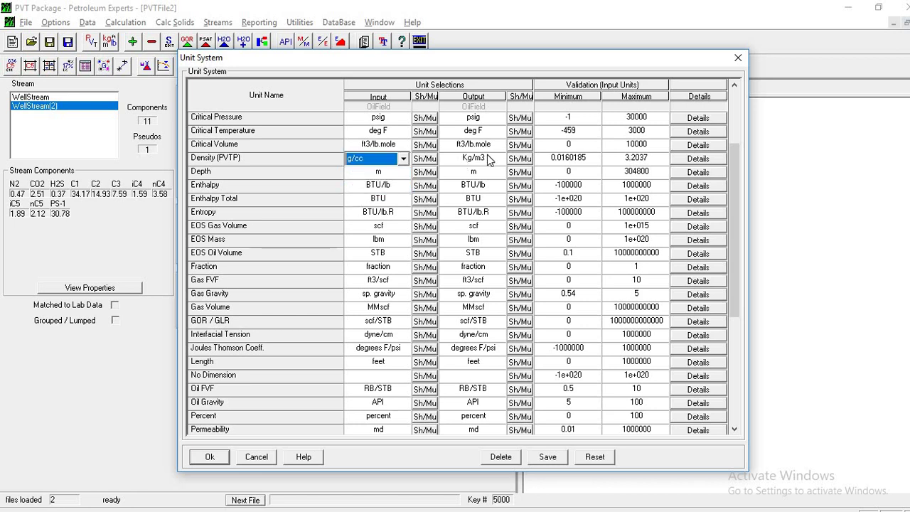
{"action": "left_click", "coordinate": [487, 155]}
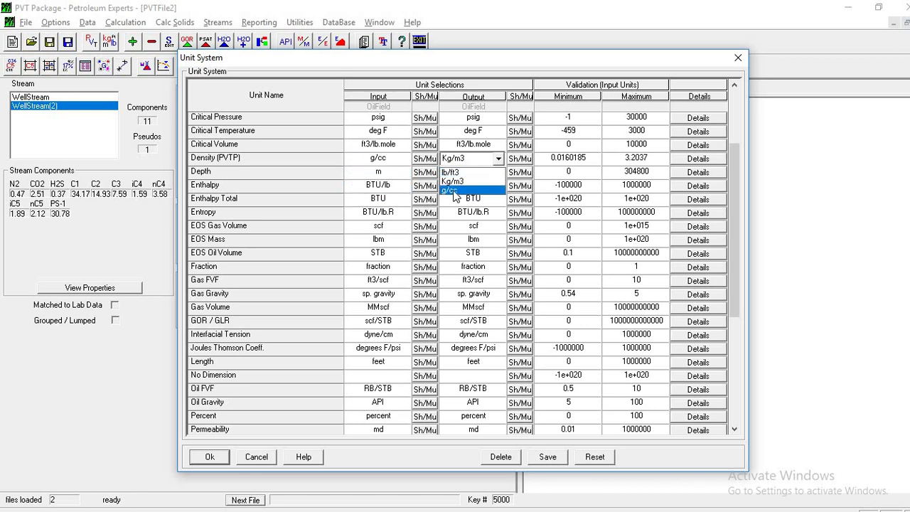
{"action": "left_click", "coordinate": [454, 191]}
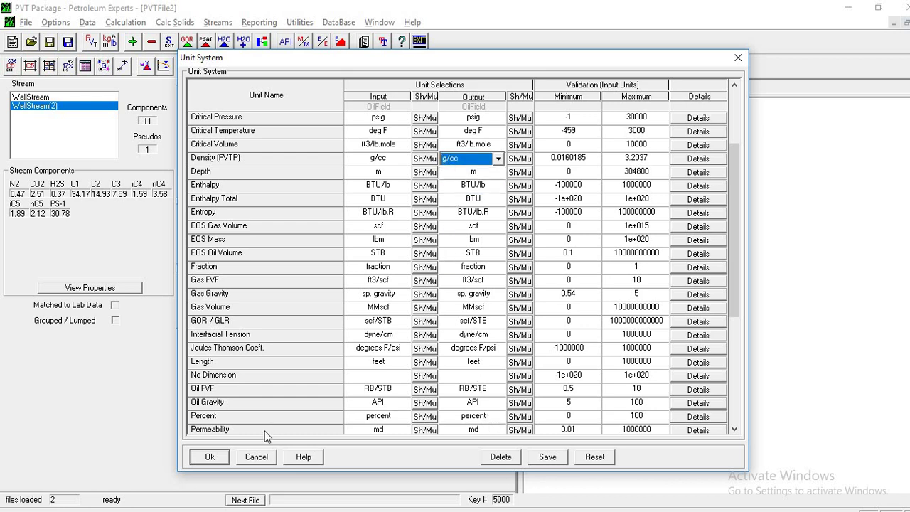
{"action": "left_click", "coordinate": [214, 457]}
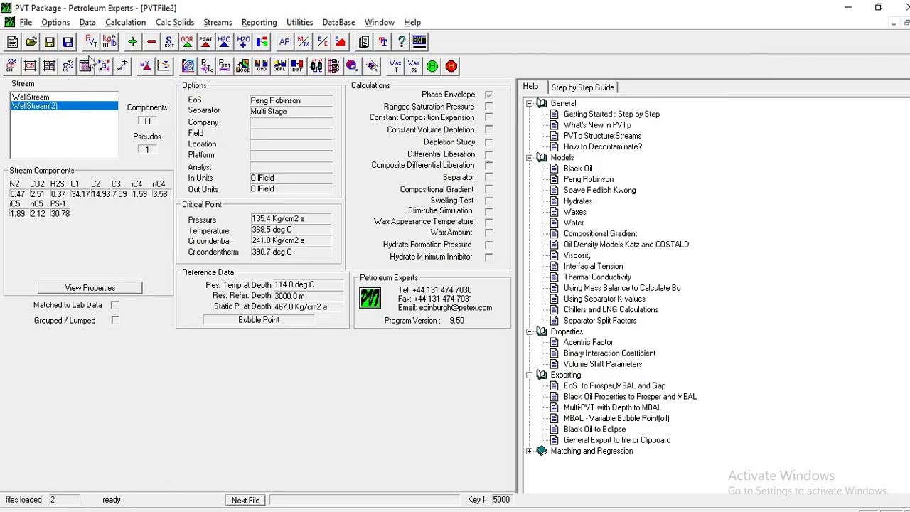
Try to paste the copied lab data into the differential expansion match table of WellStream(2) and accept it.
{"action": "left_click", "coordinate": [166, 68]}
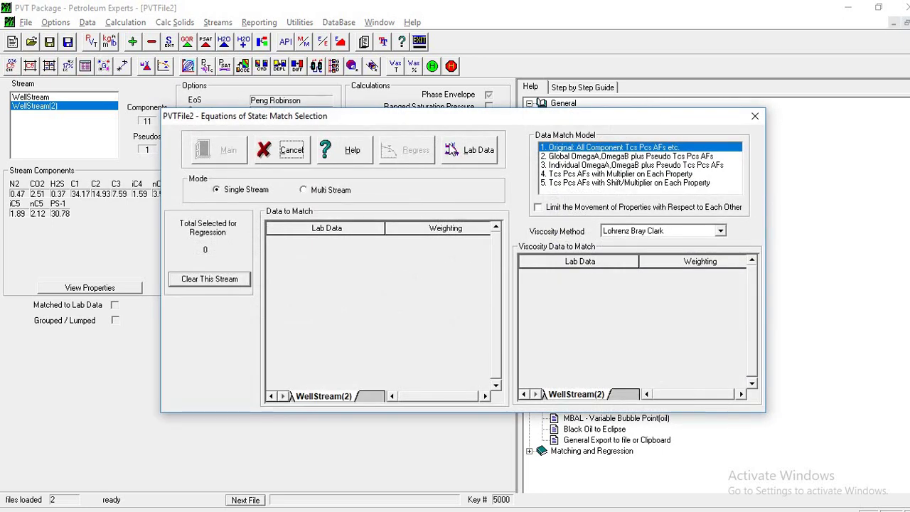
{"action": "left_click", "coordinate": [454, 150]}
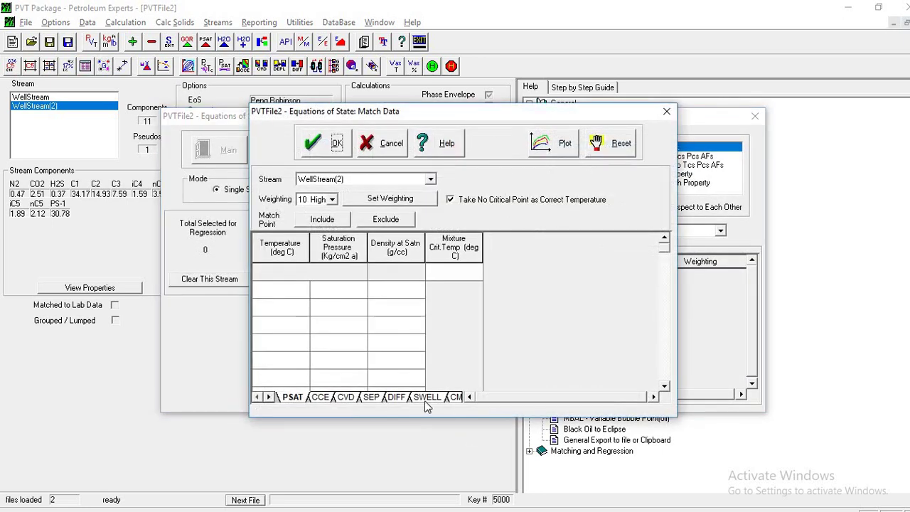
{"action": "left_click", "coordinate": [396, 396]}
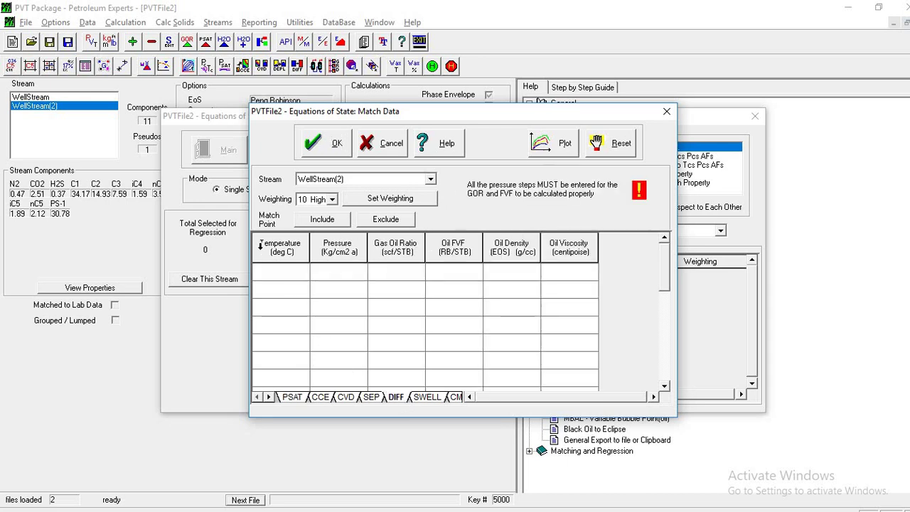
{"action": "left_click", "coordinate": [289, 271]}
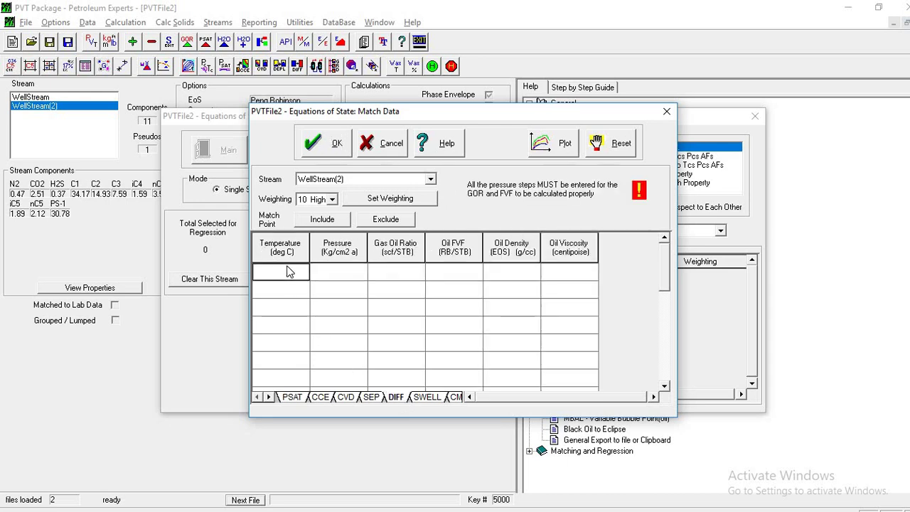
{"action": "key", "text": "ctrl+v"}
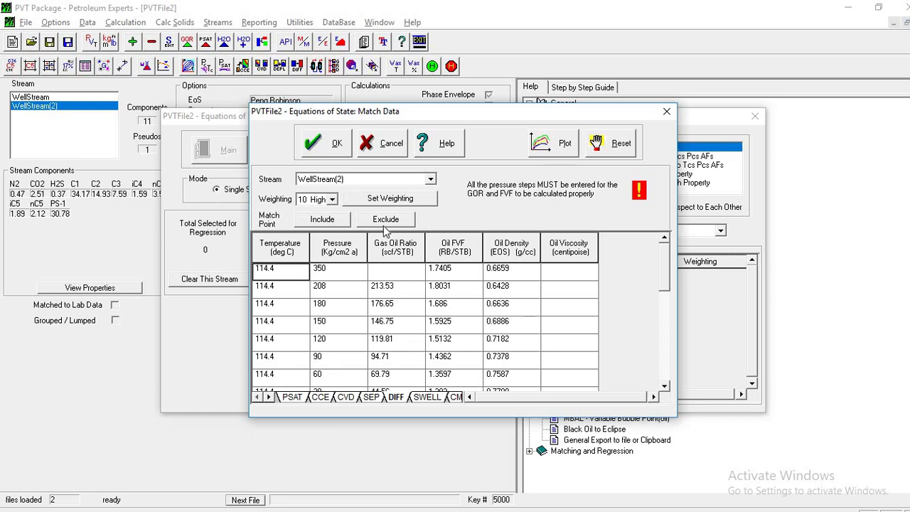
{"action": "left_click_drag", "start_coordinate": [666, 254], "coordinate": [667, 298]}
{"action": "left_click", "coordinate": [667, 267]}
{"action": "left_click", "coordinate": [329, 145]}
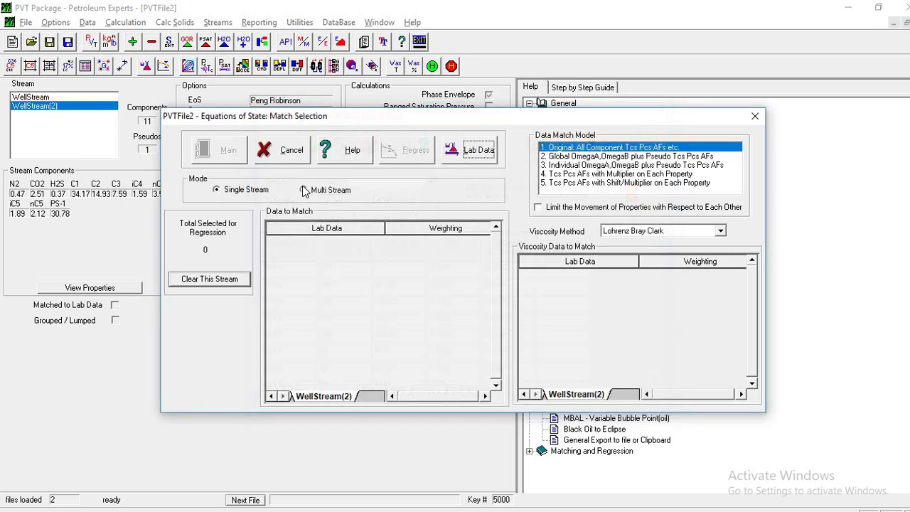
Reopen the lab data, paste the copied values into the DIFF table again, include them as match points and accept.
{"action": "left_click", "coordinate": [457, 152]}
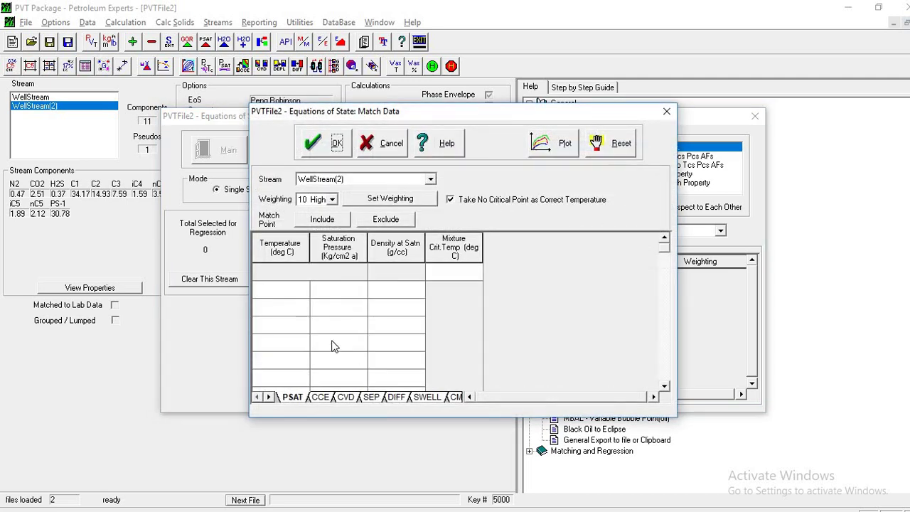
{"action": "left_click", "coordinate": [280, 271]}
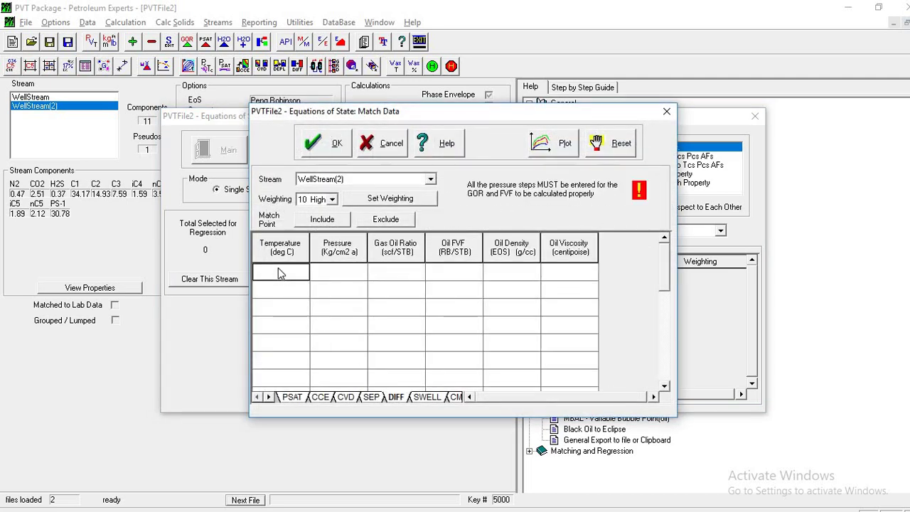
{"action": "key", "text": "ctrl+v"}
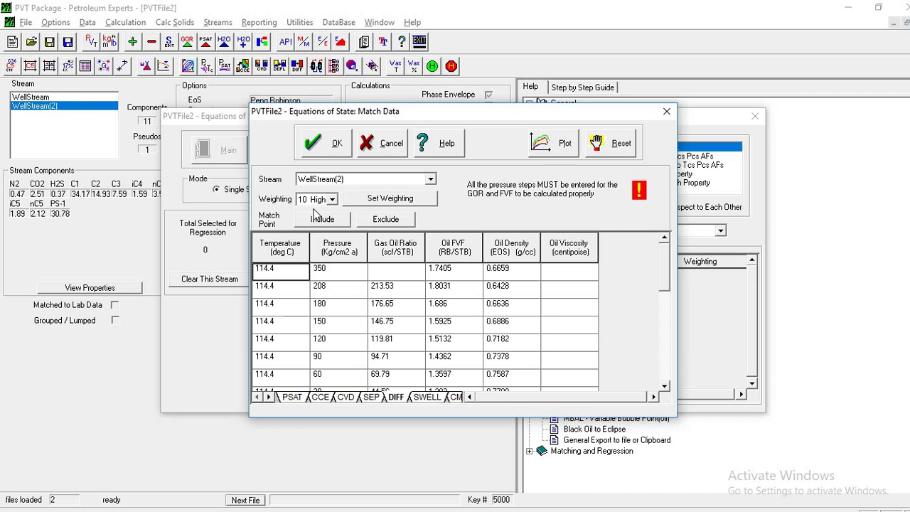
{"action": "left_click", "coordinate": [314, 220]}
{"action": "left_click", "coordinate": [313, 144]}
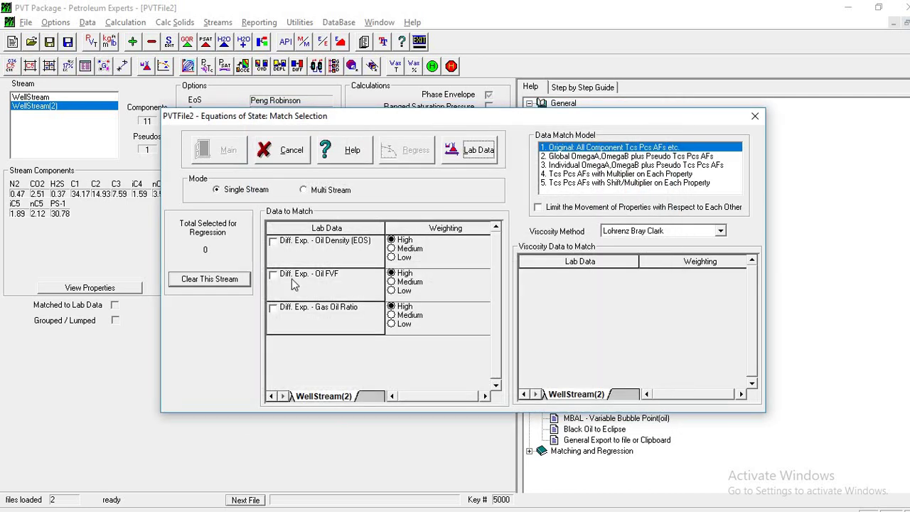
Select only the differential expansion Oil FVF as data to match, leaving oil density and gas oil ratio out.
{"action": "left_click", "coordinate": [276, 242]}
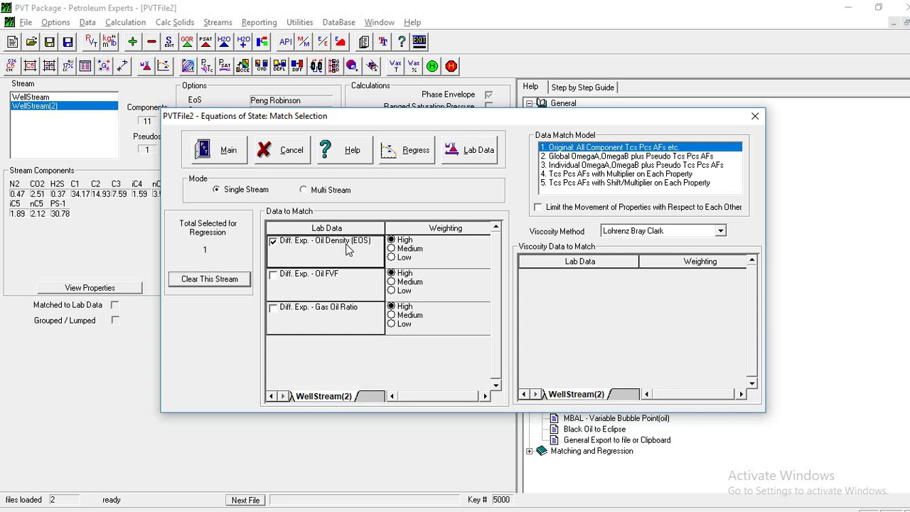
{"action": "left_click", "coordinate": [271, 277]}
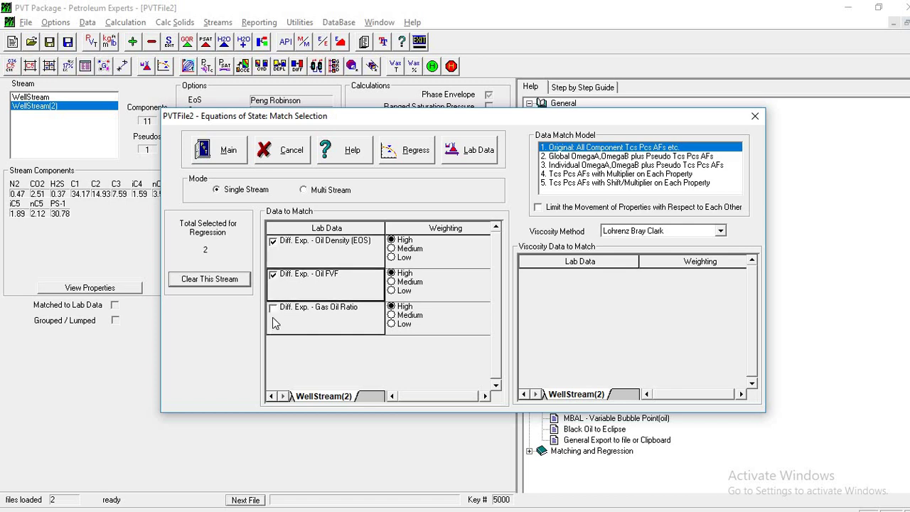
{"action": "left_click", "coordinate": [273, 314]}
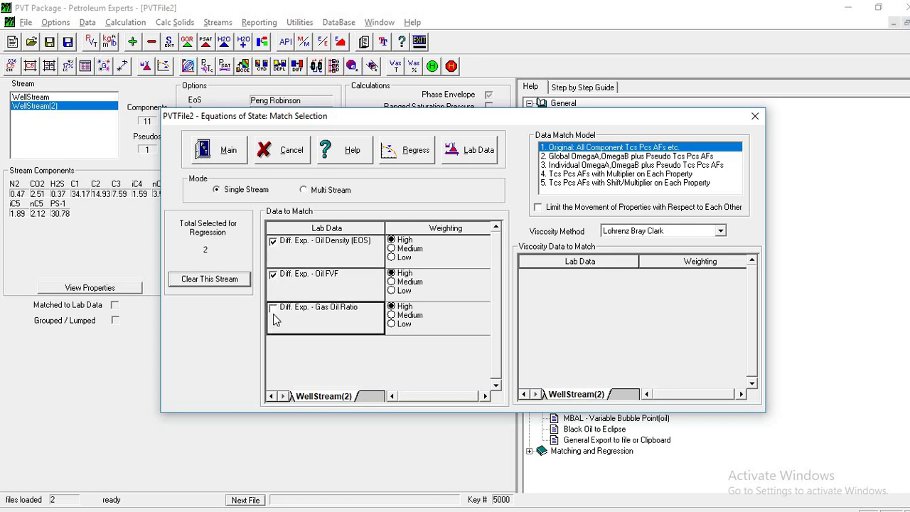
{"action": "left_click", "coordinate": [273, 311]}
{"action": "left_click", "coordinate": [275, 242]}
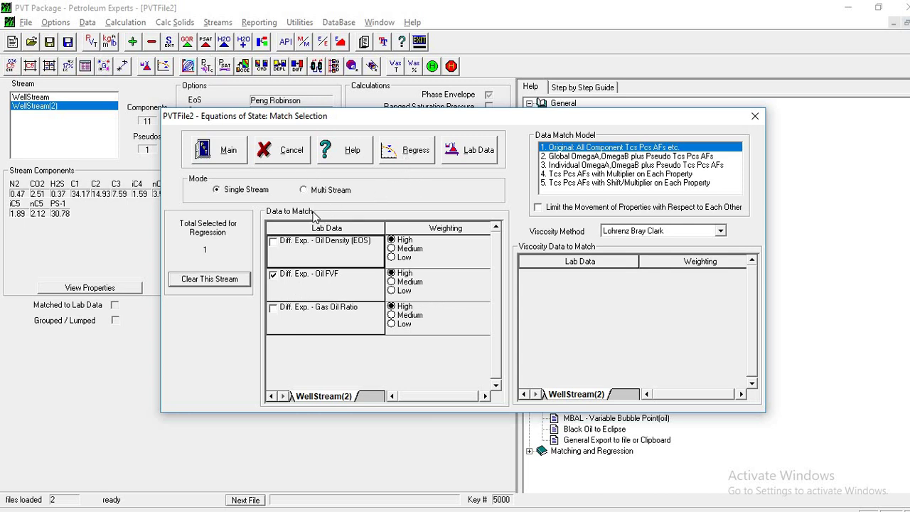
Open the regression setup and select Tc, Pc and AF of the PS-1 pseudo-component as regression parameters.
{"action": "left_click", "coordinate": [416, 155]}
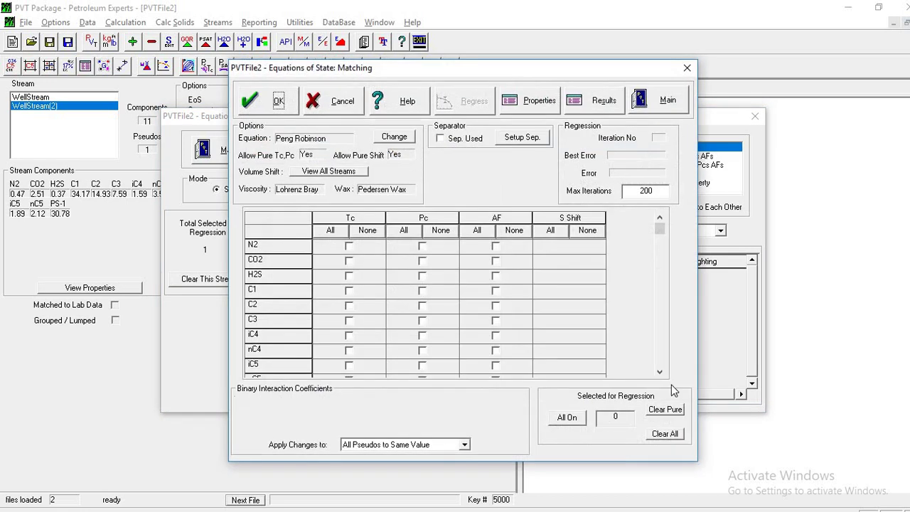
{"action": "left_click_drag", "start_coordinate": [659, 230], "coordinate": [659, 360]}
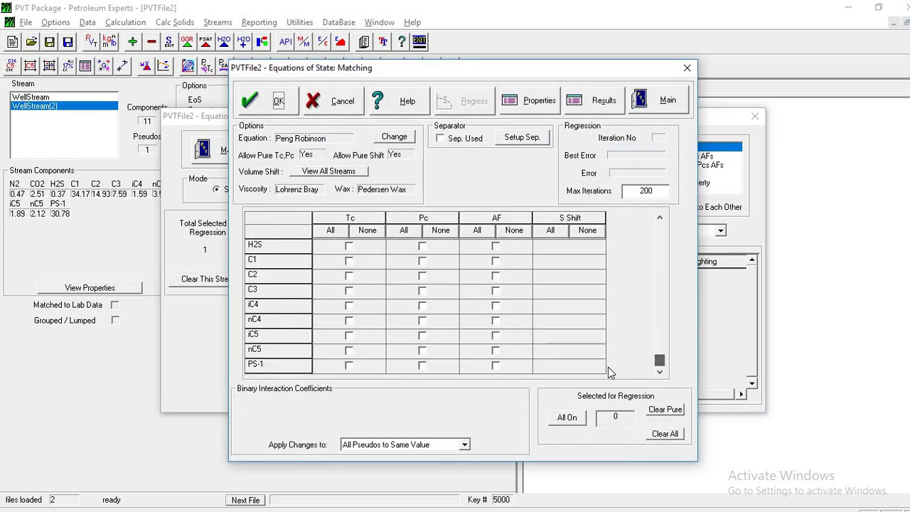
{"action": "left_click", "coordinate": [349, 366]}
{"action": "left_click", "coordinate": [422, 366]}
{"action": "left_click", "coordinate": [496, 365]}
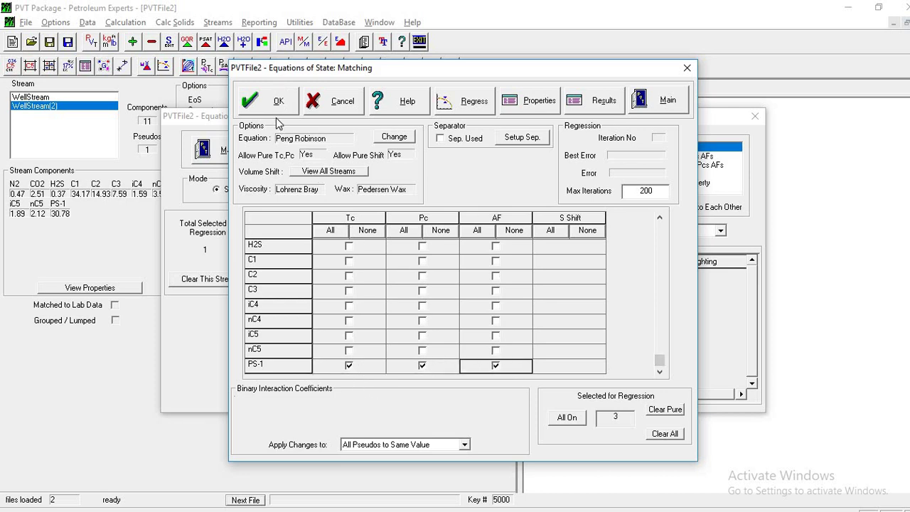
Run the regression, stop it before it completes and accept the best solution found.
{"action": "left_click", "coordinate": [471, 110]}
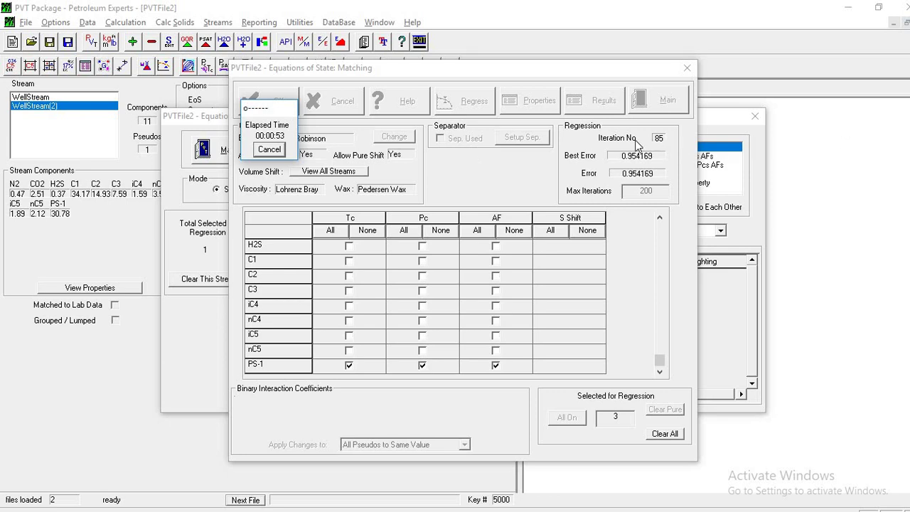
{"action": "left_click", "coordinate": [278, 150]}
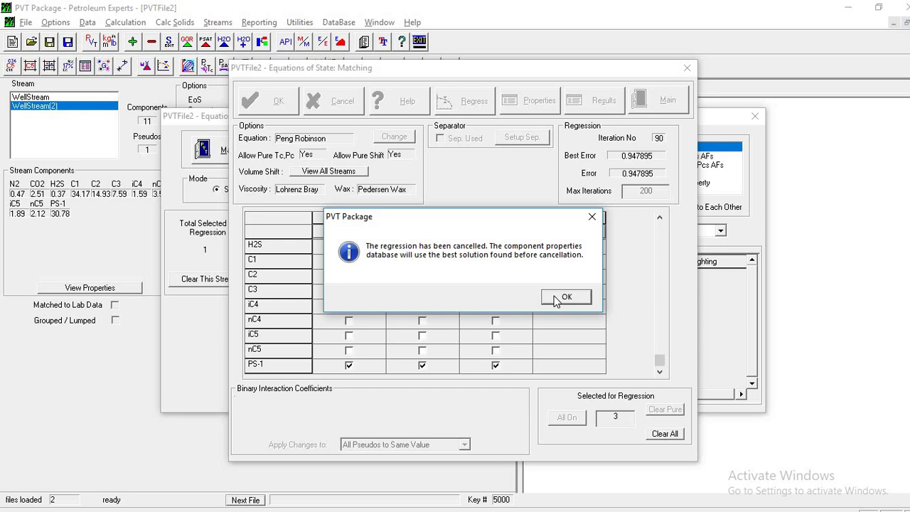
{"action": "key", "text": "Return"}
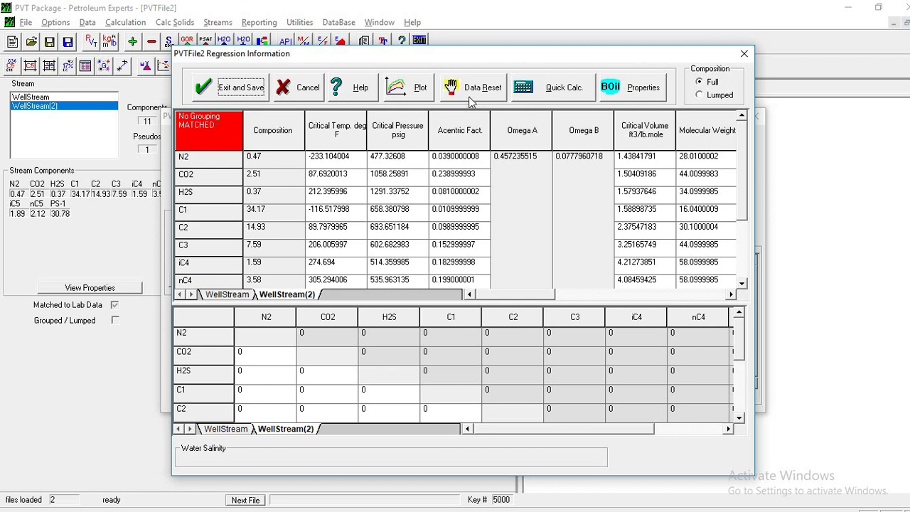
Quick-calculate the phase envelope of WellStream(2) with the regressed properties and examine its expanded plot.
{"action": "left_click", "coordinate": [531, 90]}
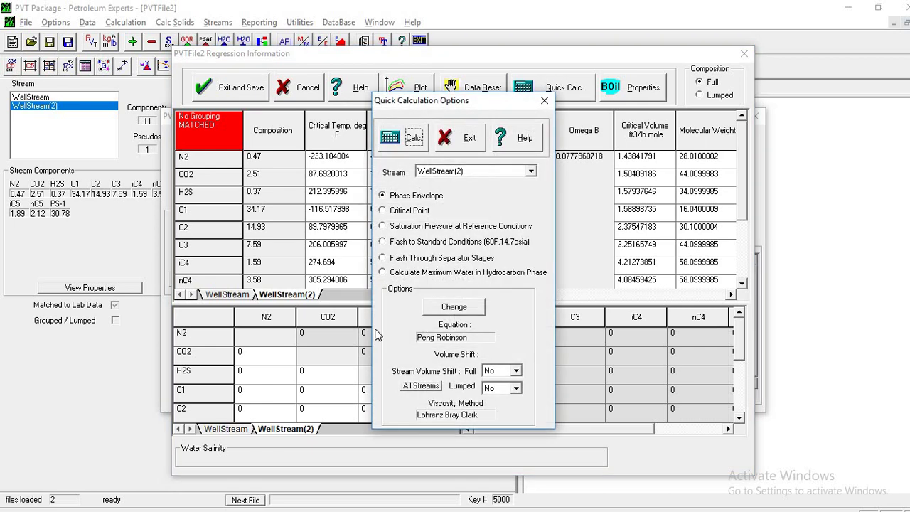
{"action": "left_click", "coordinate": [411, 151]}
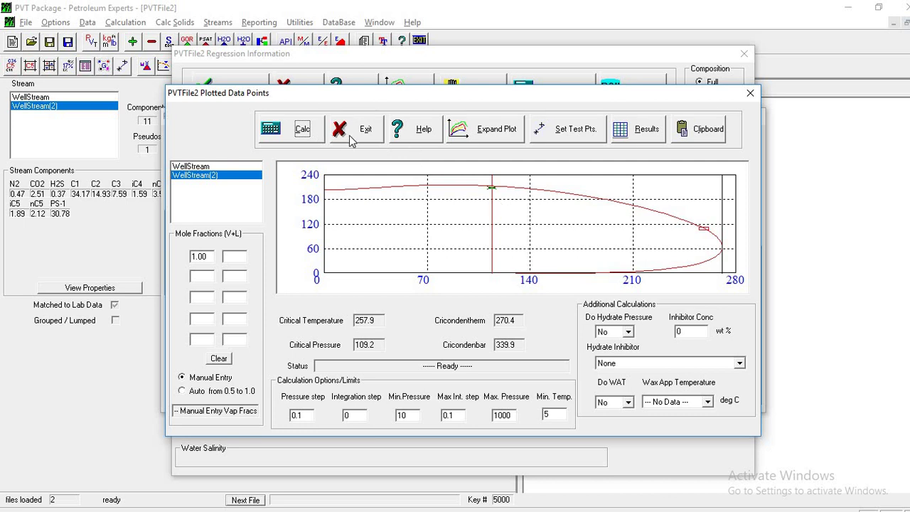
{"action": "left_click", "coordinate": [478, 135]}
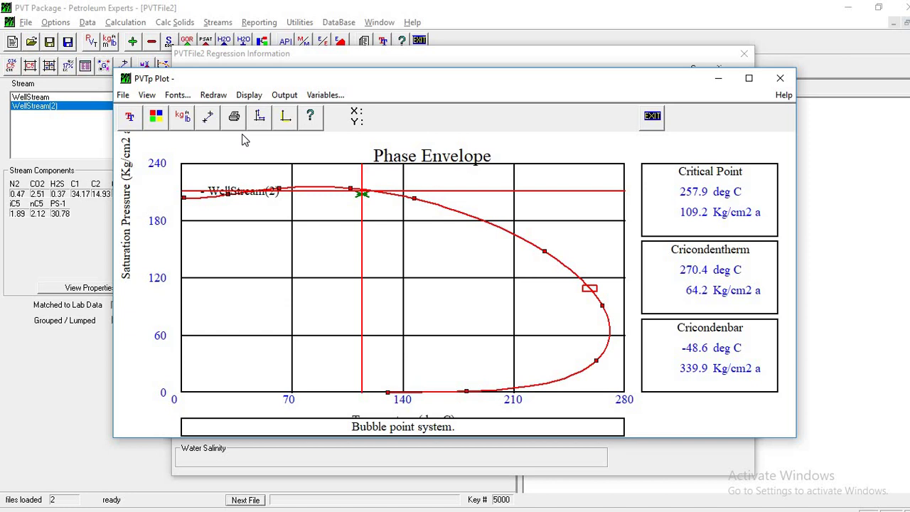
{"action": "left_click", "coordinate": [780, 79]}
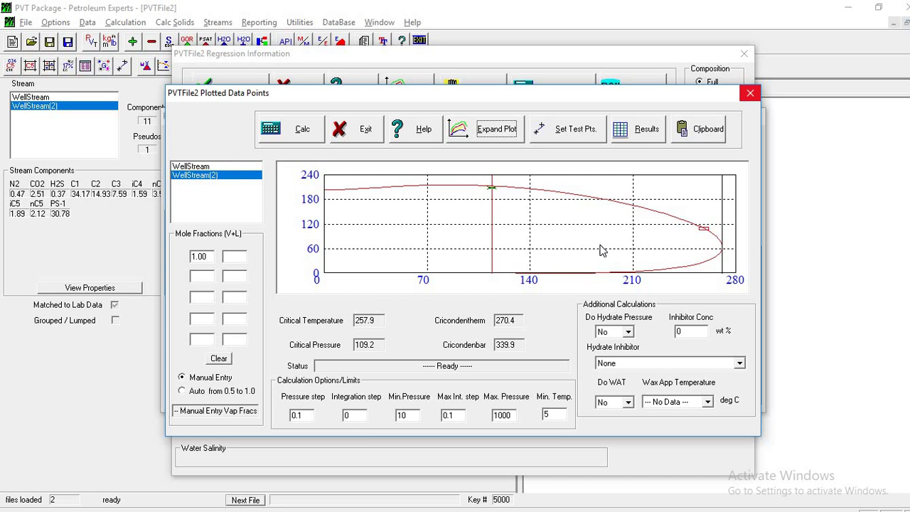
{"action": "left_click", "coordinate": [748, 94]}
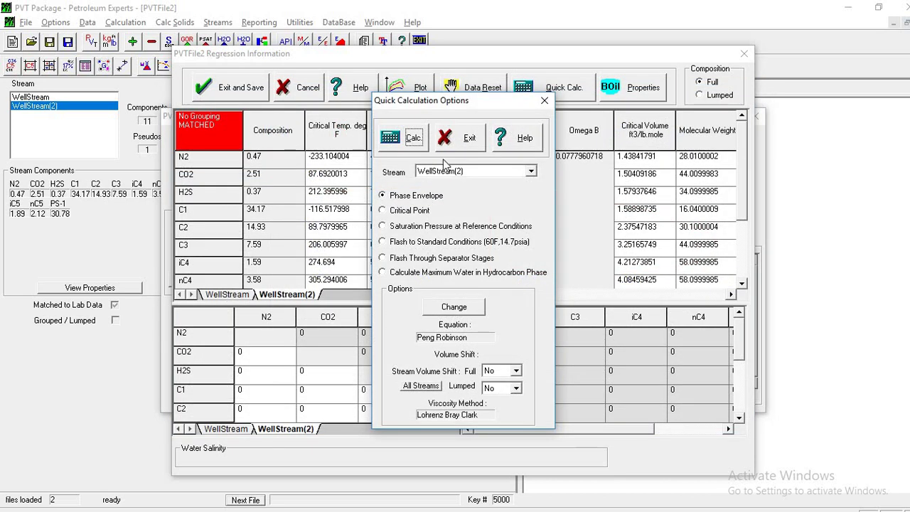
{"action": "left_click", "coordinate": [456, 142]}
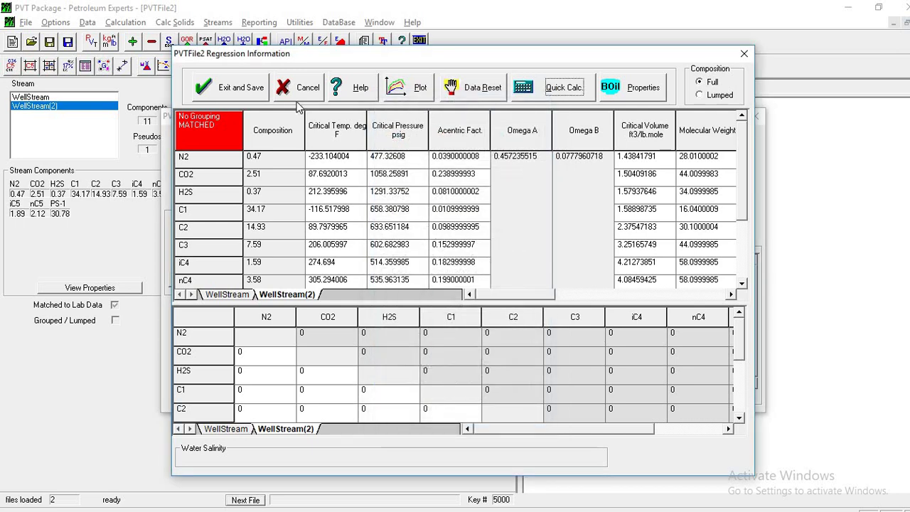
Leave the regression information without saving and close the matching and match selection dialogs.
{"action": "key", "text": "Escape"}
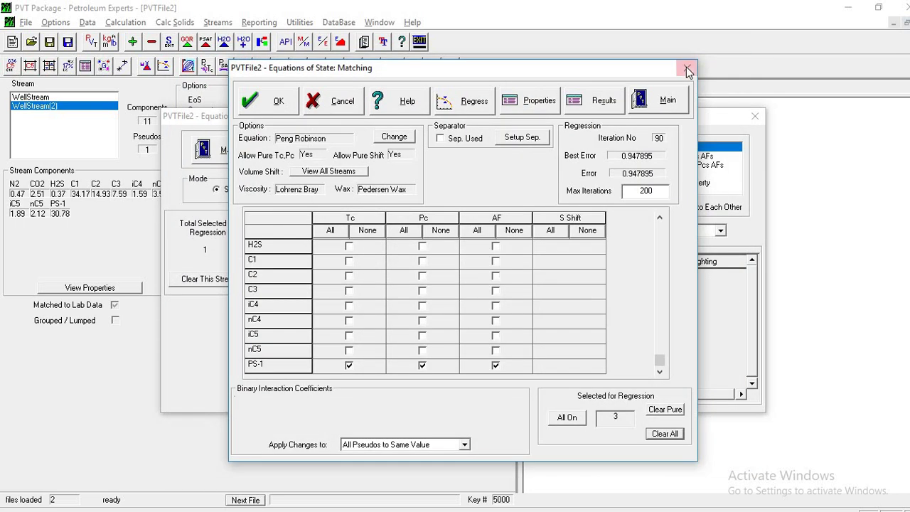
{"action": "left_click", "coordinate": [660, 371]}
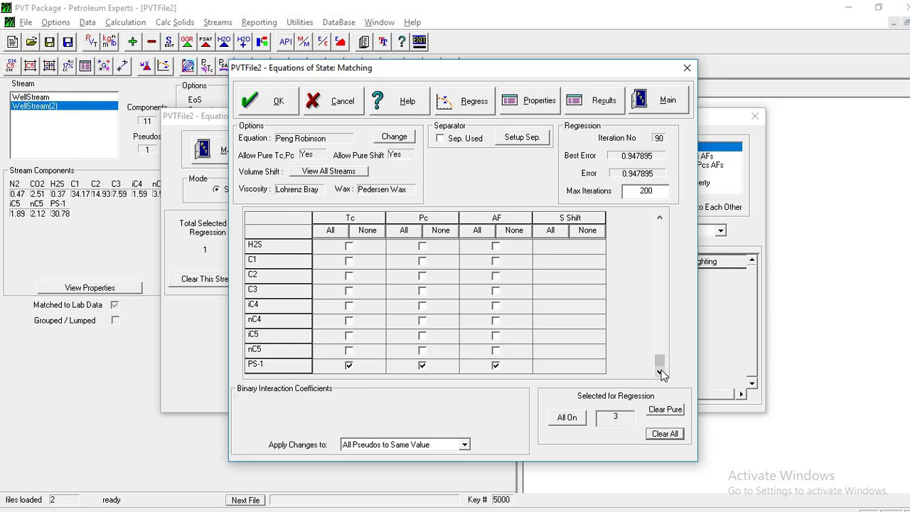
{"action": "left_click", "coordinate": [686, 71]}
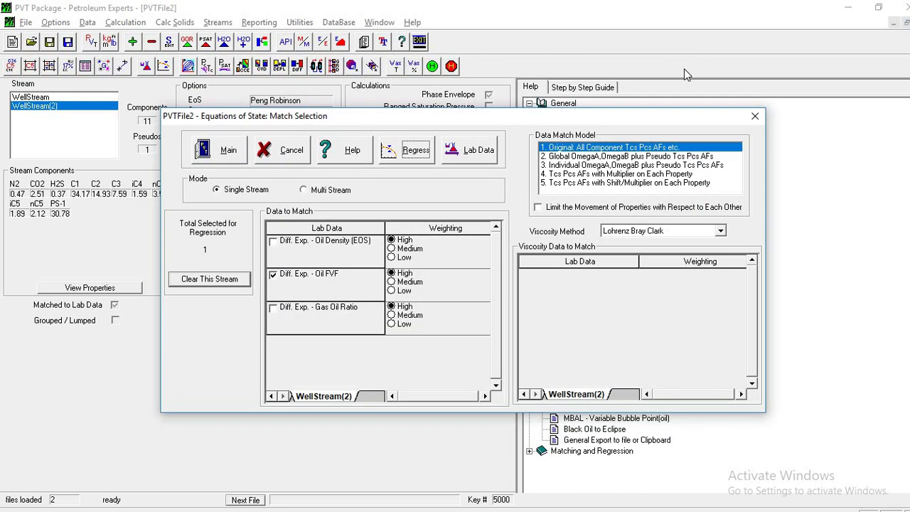
{"action": "left_click", "coordinate": [755, 115]}
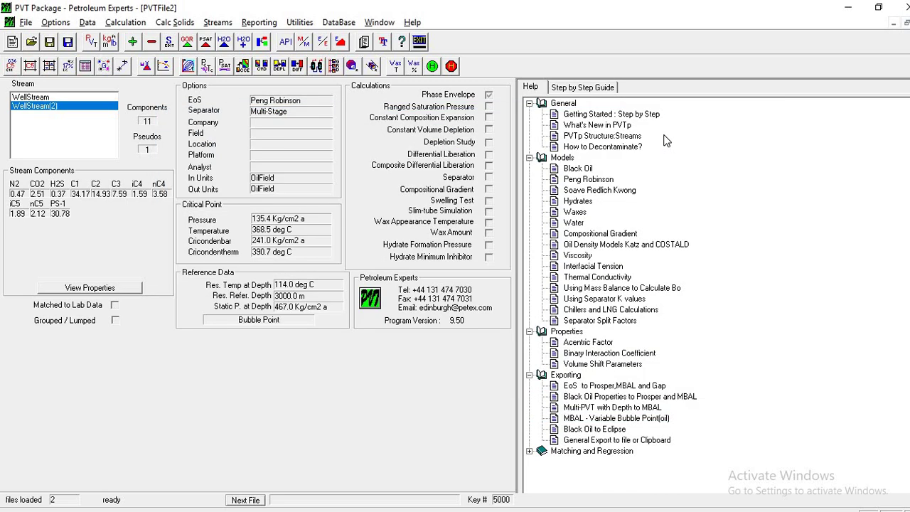